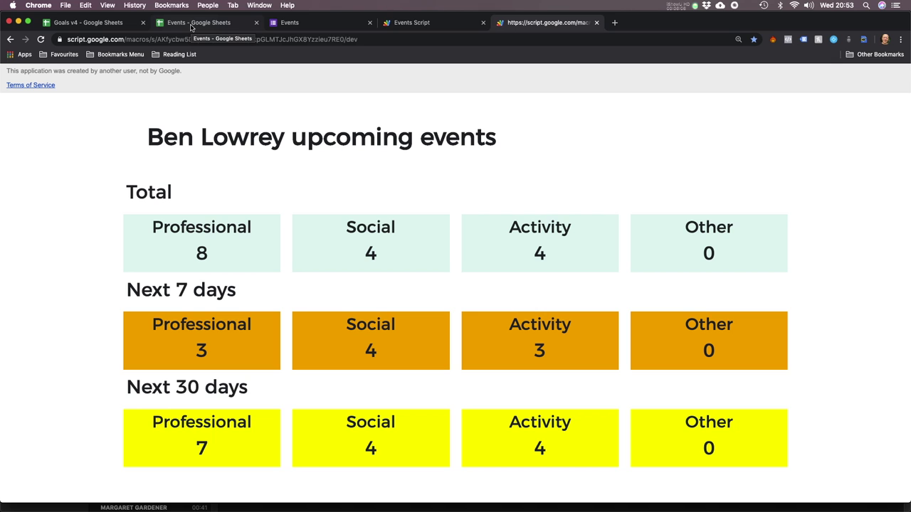
Go from the Events spreadsheet to the linked Events entry form
{"action": "left_click", "coordinate": [191, 26]}
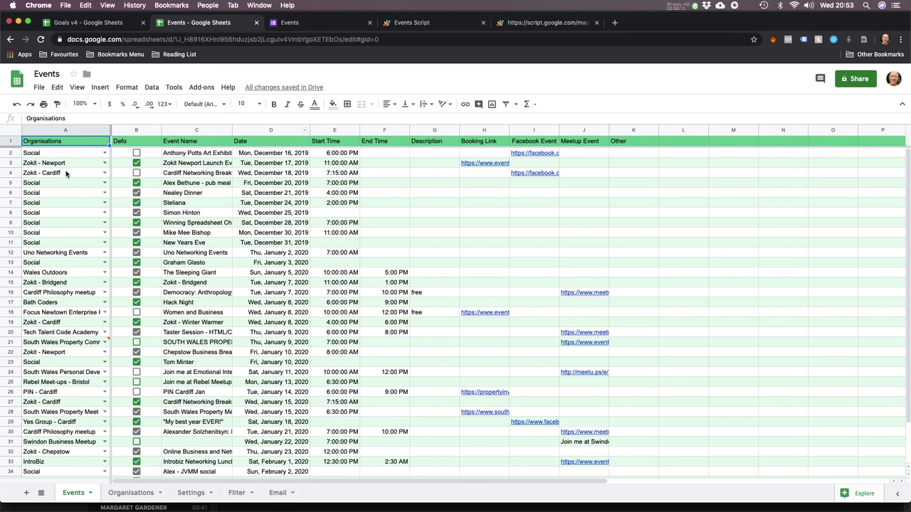
{"action": "left_click", "coordinate": [299, 27]}
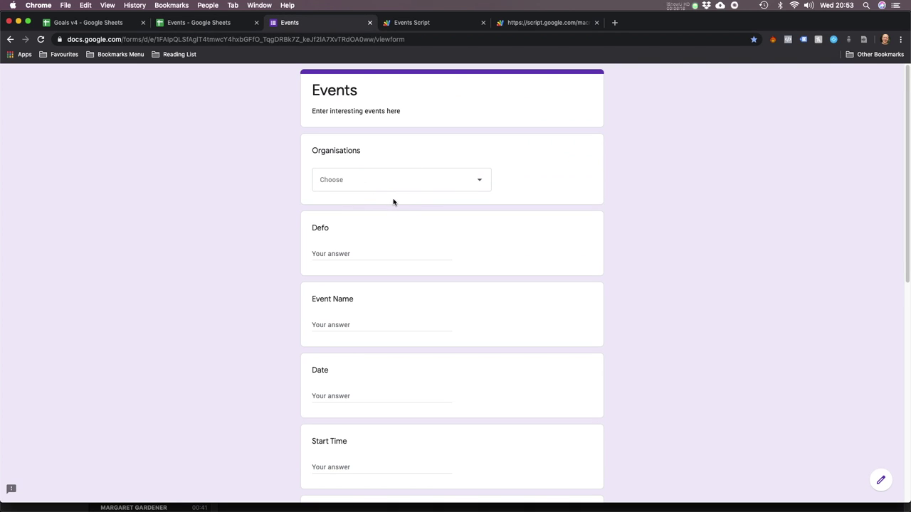
Check the form's Organisations list and fields down to Submit, then return to the Events spreadsheet
{"action": "left_click", "coordinate": [360, 181]}
{"action": "scroll", "coordinate": [362, 210], "scroll_direction": "down", "scroll_amount": 6}
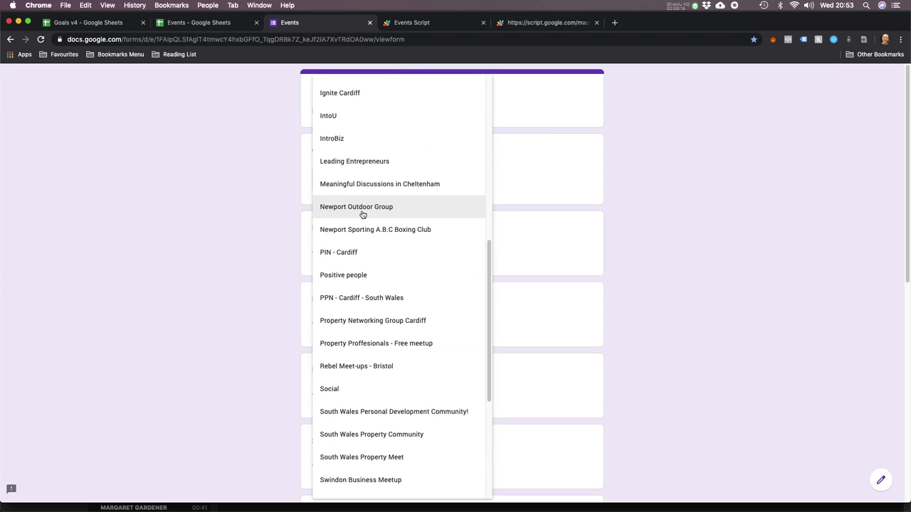
{"action": "scroll", "coordinate": [362, 214], "scroll_direction": "up", "scroll_amount": 5}
{"action": "left_click", "coordinate": [634, 181]}
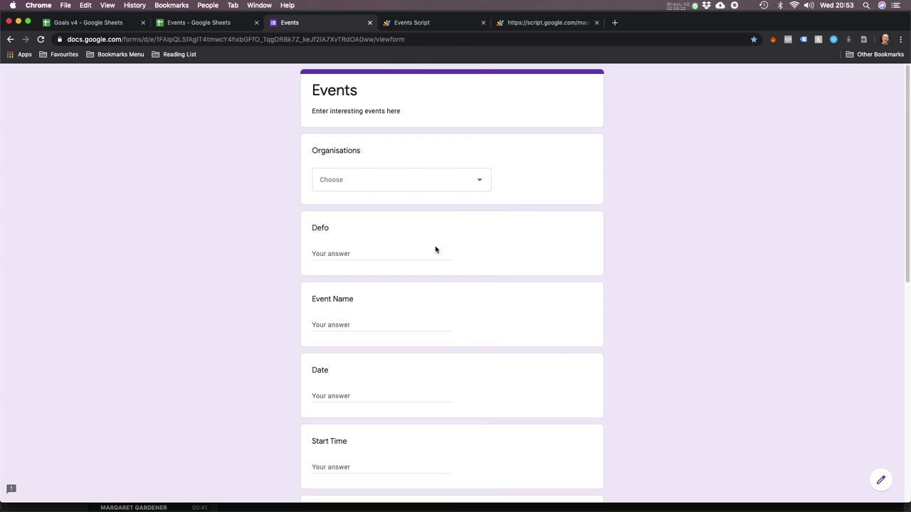
{"action": "scroll", "coordinate": [372, 279], "scroll_direction": "down", "scroll_amount": 6}
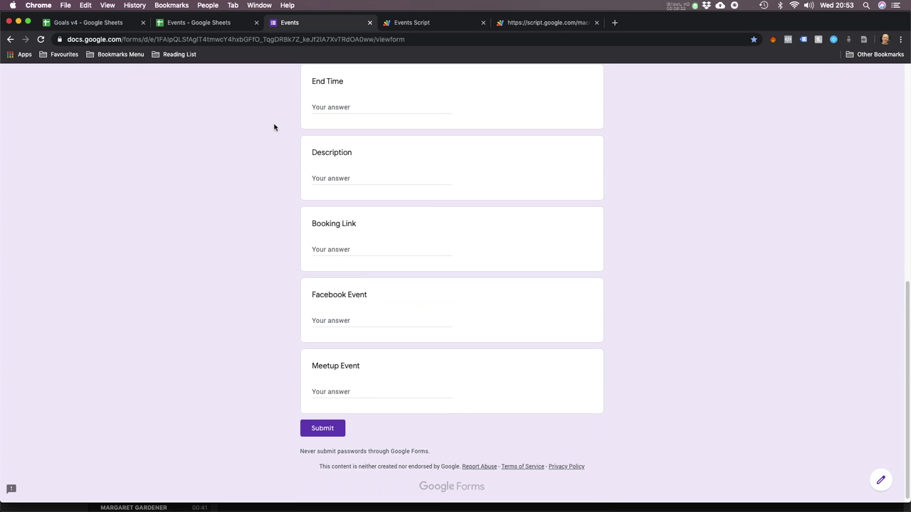
{"action": "left_click", "coordinate": [192, 23]}
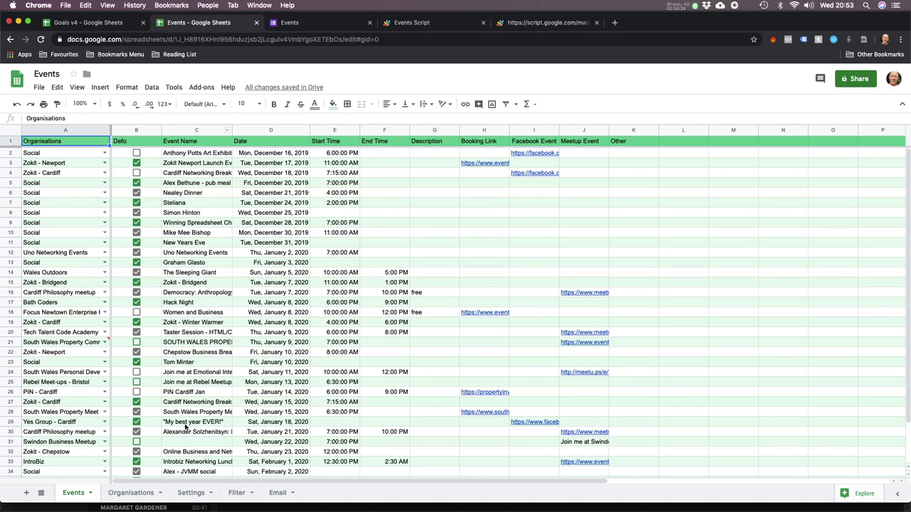
{"action": "left_click", "coordinate": [130, 493]}
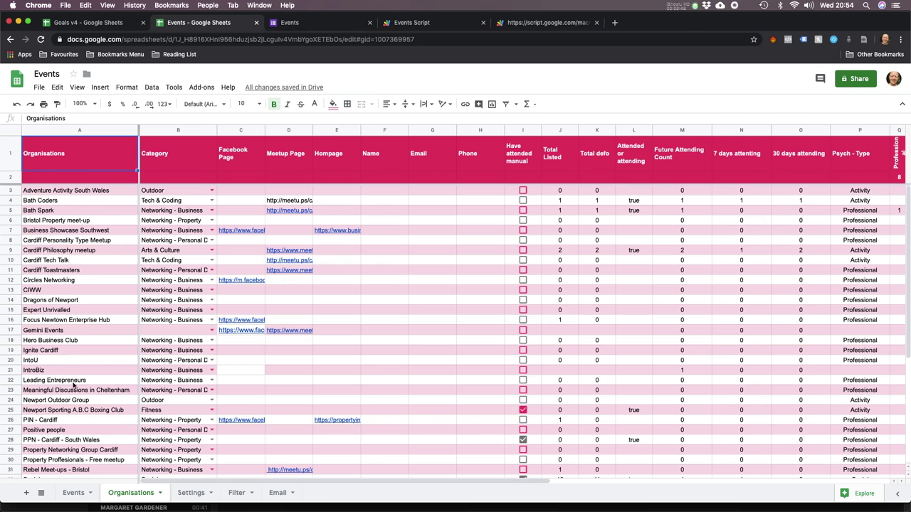
{"action": "scroll", "coordinate": [178, 381], "scroll_direction": "down", "scroll_amount": 5}
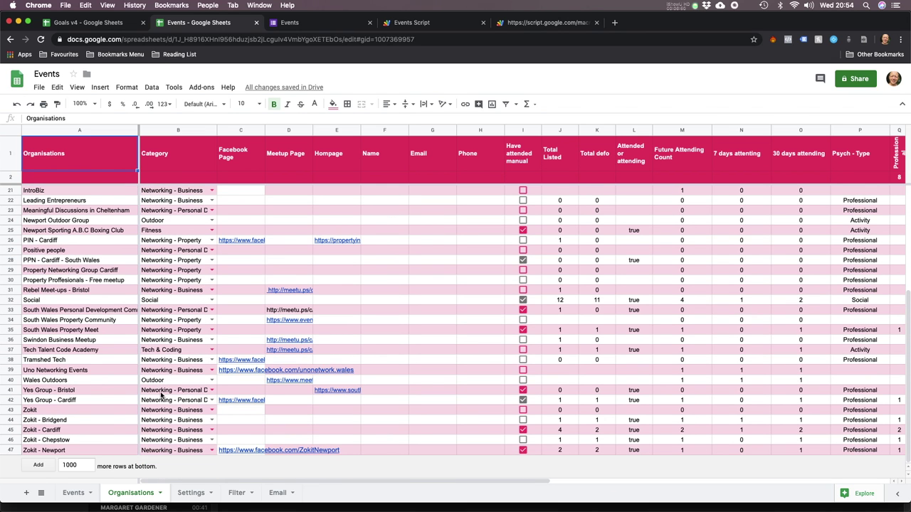
{"action": "scroll", "coordinate": [160, 389], "scroll_direction": "up", "scroll_amount": 5}
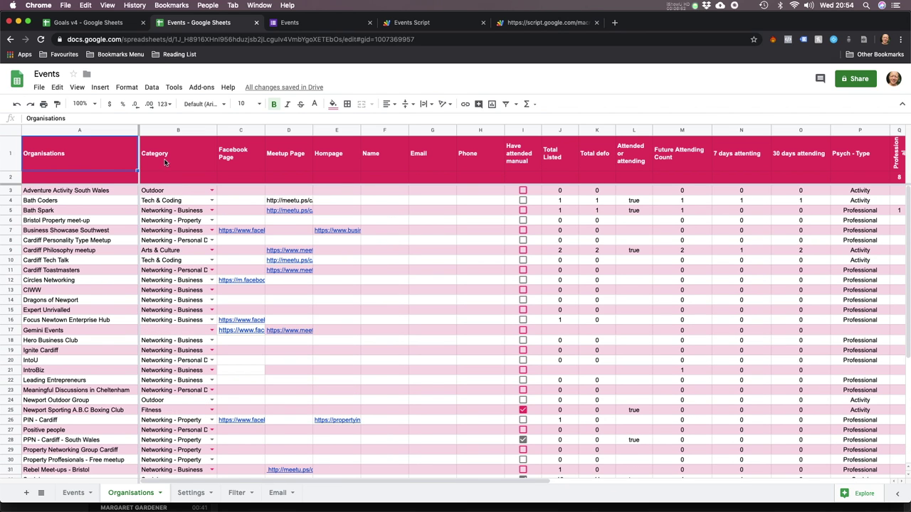
{"action": "left_click", "coordinate": [190, 493]}
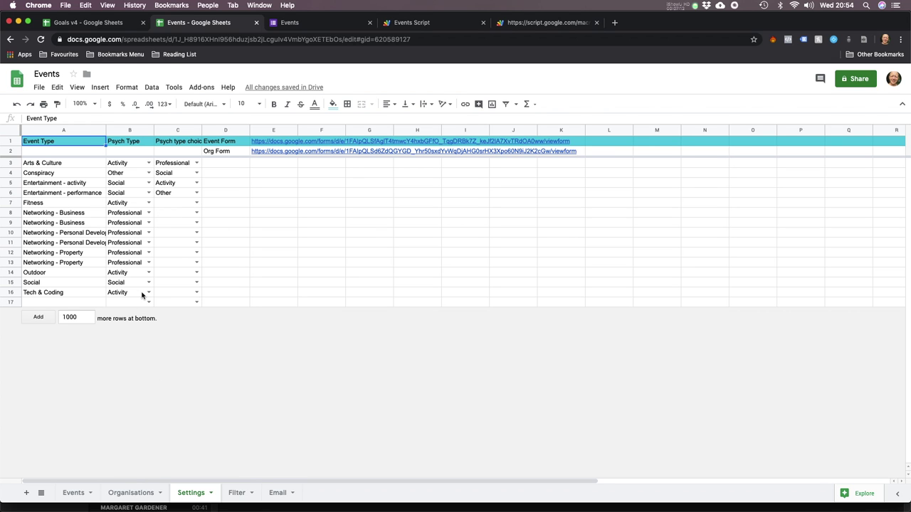
{"action": "left_click", "coordinate": [131, 493]}
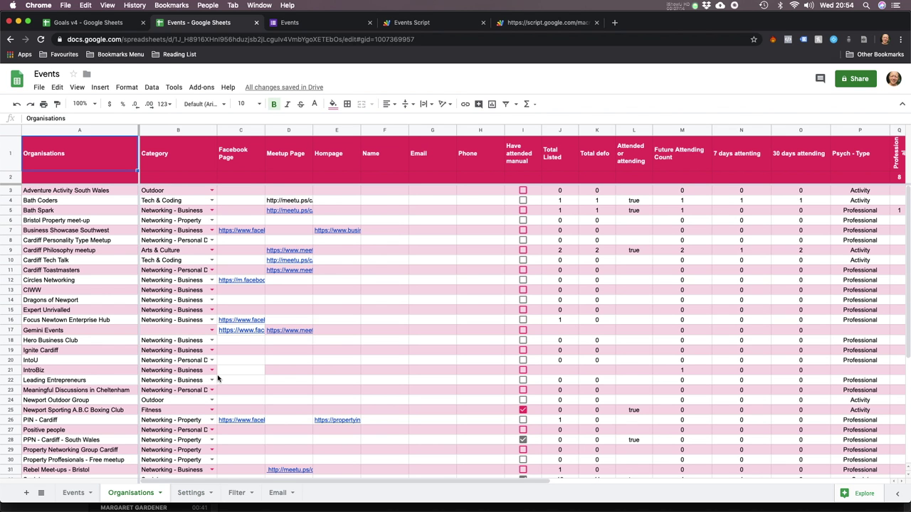
{"action": "left_click", "coordinate": [77, 493]}
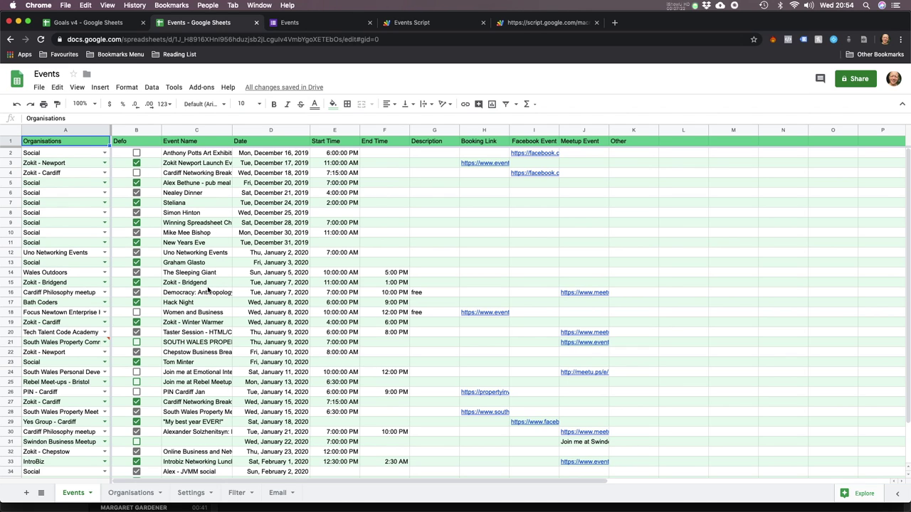
Show the Organisations sheet's attendance figures and Professional, Social, Activity and Other count columns
{"action": "left_click", "coordinate": [147, 493]}
{"action": "left_click_drag", "start_coordinate": [164, 483], "coordinate": [288, 483]}
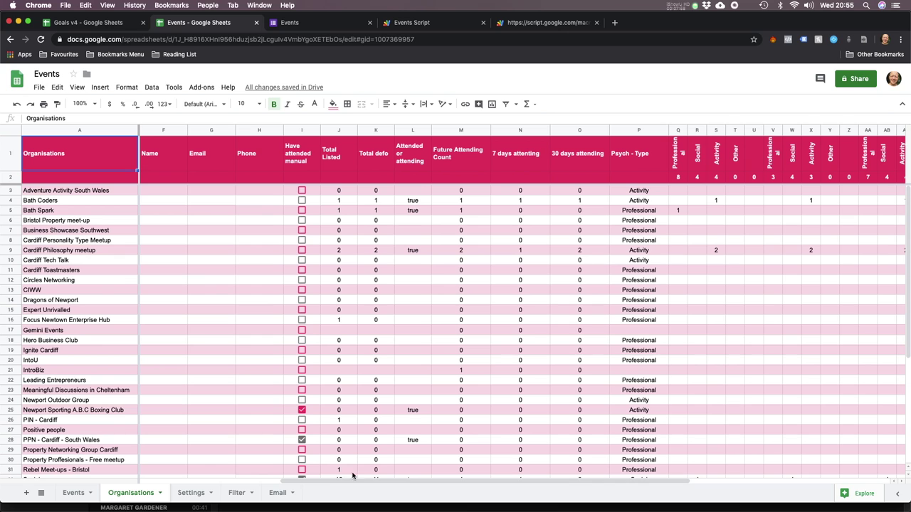
{"action": "left_click_drag", "start_coordinate": [340, 481], "coordinate": [455, 481]}
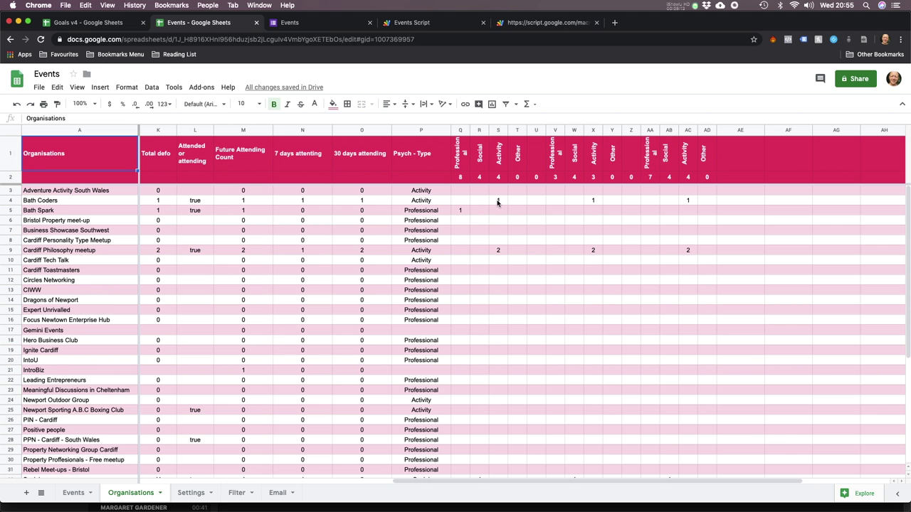
{"action": "double_click", "coordinate": [495, 202]}
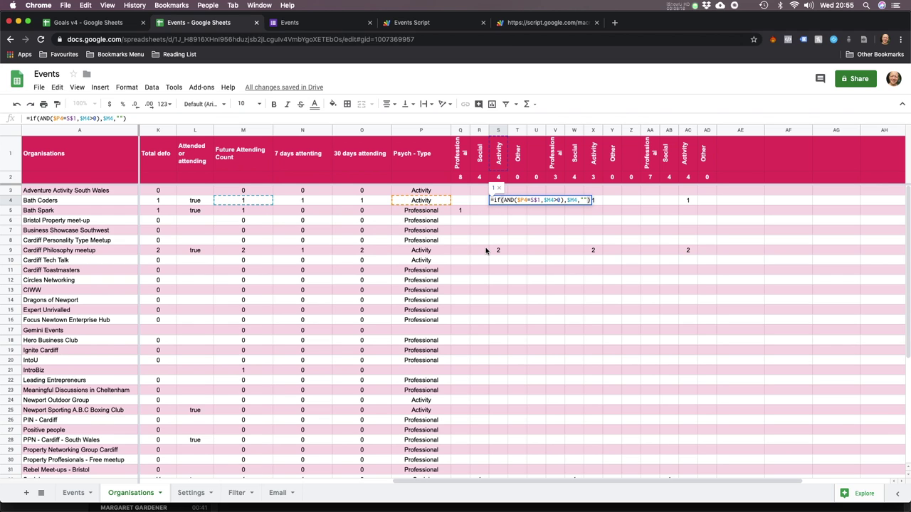
{"action": "key", "text": "Escape"}
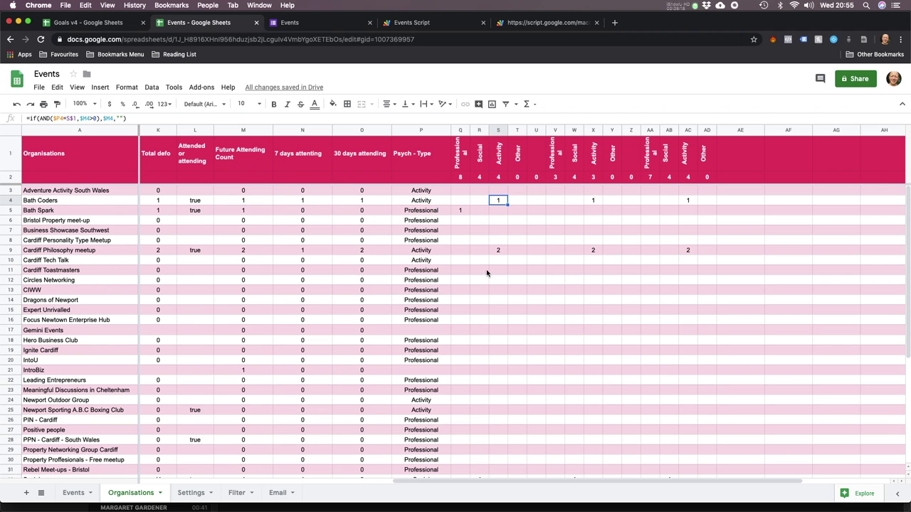
{"action": "double_click", "coordinate": [498, 202]}
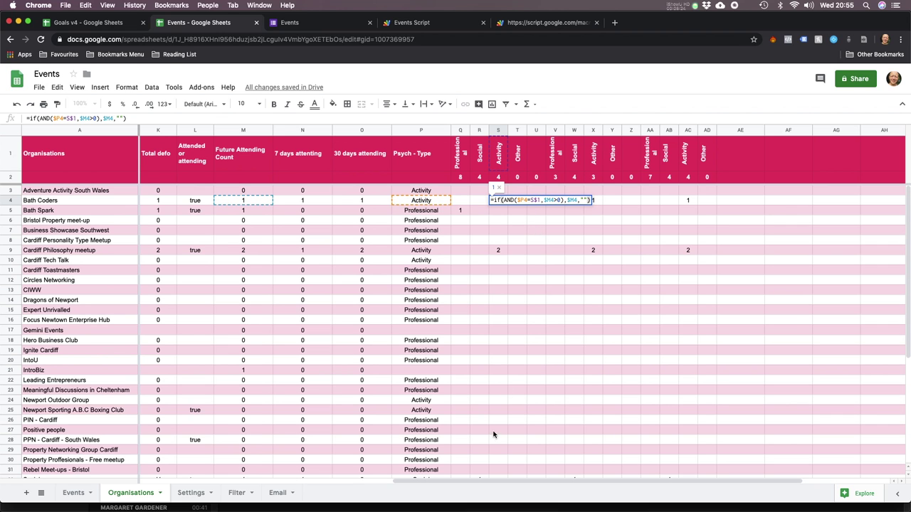
{"action": "key", "text": "Escape"}
{"action": "left_click_drag", "start_coordinate": [479, 483], "coordinate": [434, 489]}
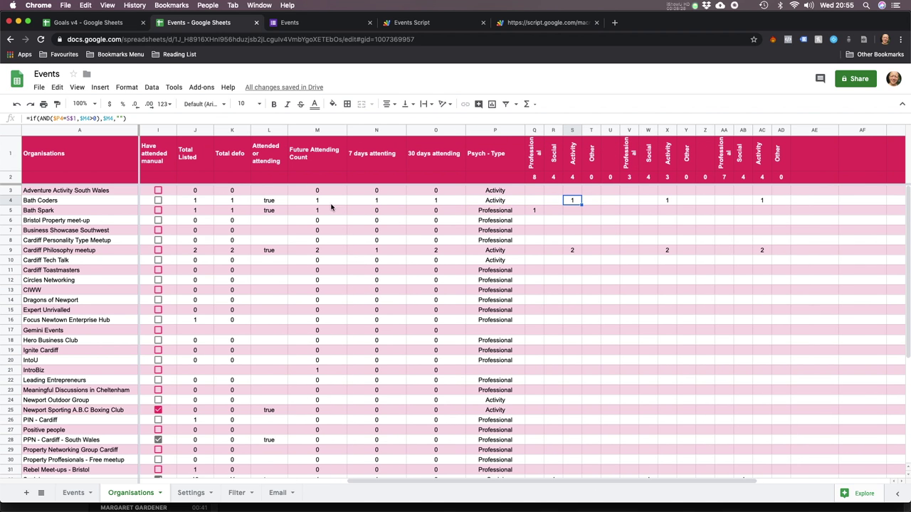
{"action": "double_click", "coordinate": [381, 202]}
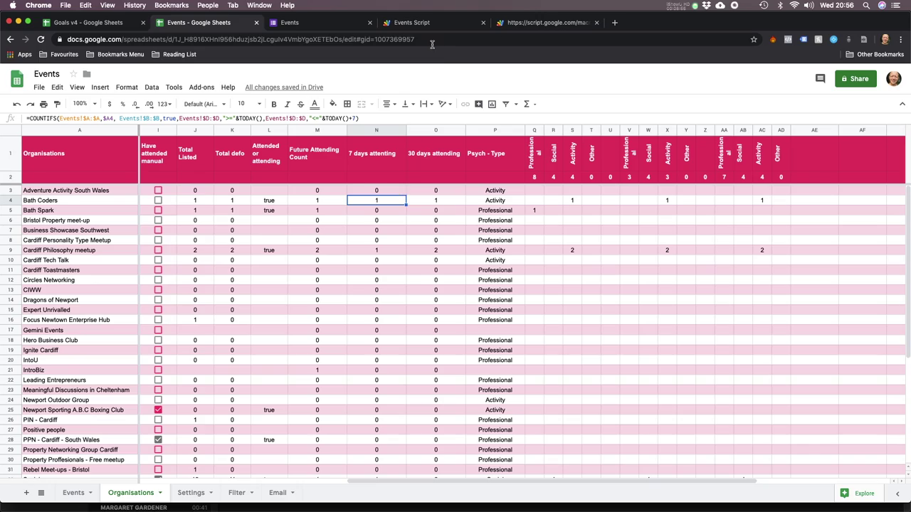
Return to the upcoming-events dashboard web app
{"action": "left_click", "coordinate": [544, 22]}
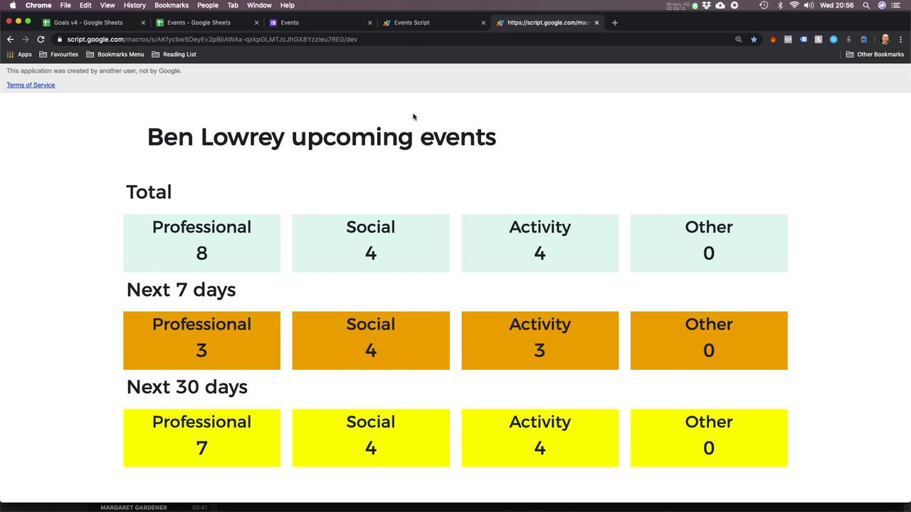
Select emailEventNotice as the function to run in the Events Script project
{"action": "left_click", "coordinate": [409, 25]}
{"action": "left_click", "coordinate": [205, 109]}
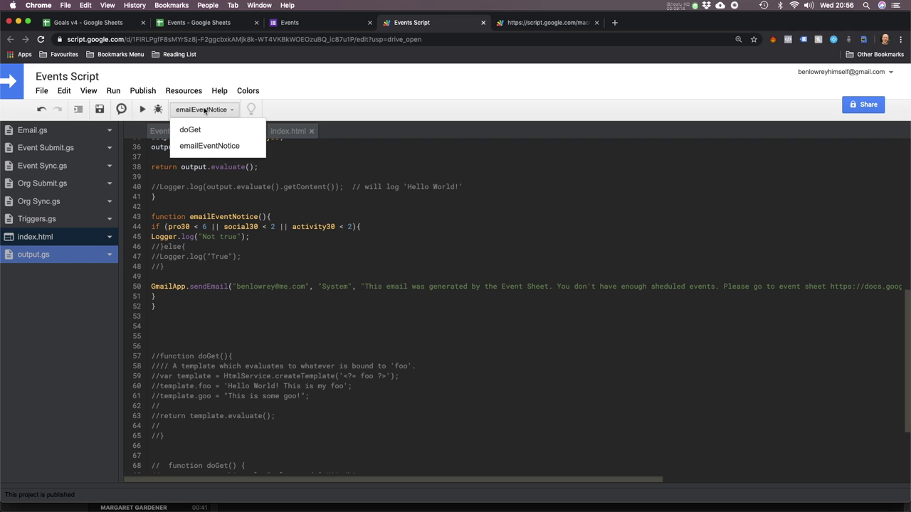
{"action": "left_click", "coordinate": [223, 147]}
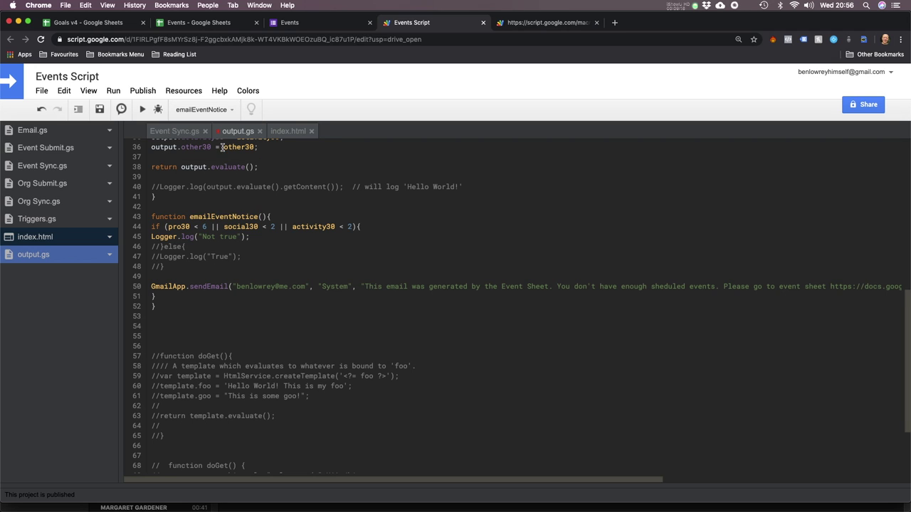
Change the social30 threshold on line 44 from 2 to 20 and run emailEventNotice
{"action": "left_click", "coordinate": [275, 226]}
{"action": "type", "text": "0"}
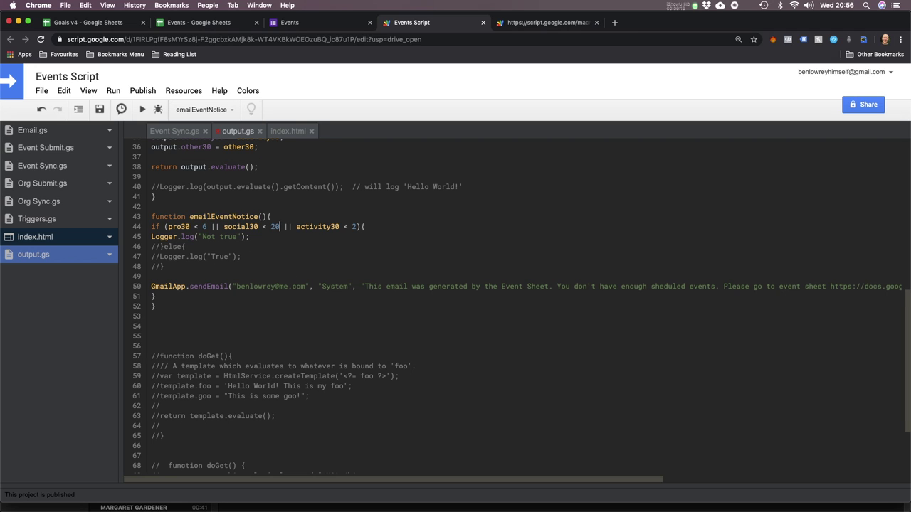
{"action": "left_click", "coordinate": [142, 109]}
{"action": "left_click", "coordinate": [169, 477]}
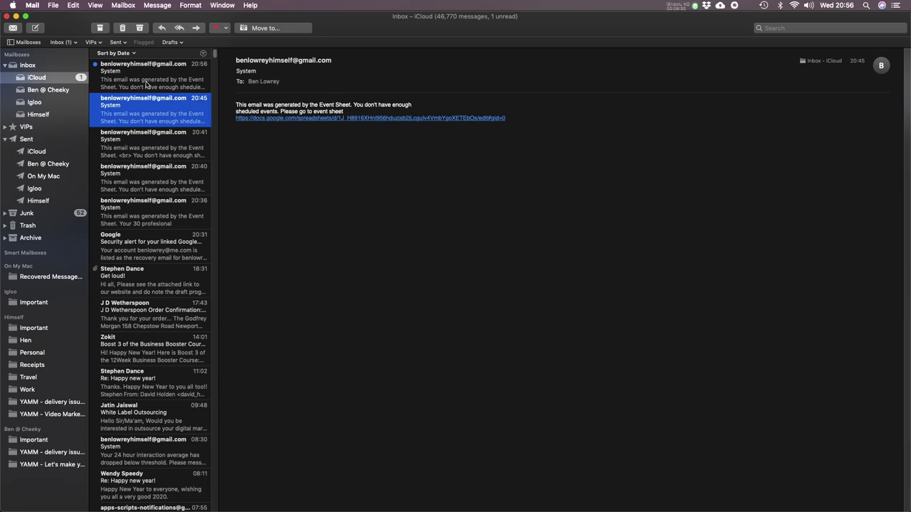
Open the 20:56 System alert email and select its too-few-events warning text
{"action": "left_click", "coordinate": [154, 84]}
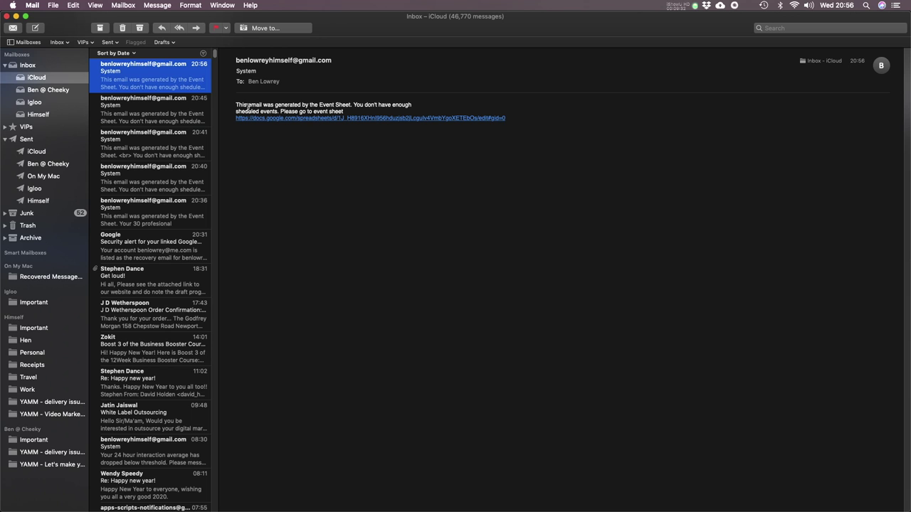
{"action": "left_click_drag", "start_coordinate": [234, 107], "coordinate": [392, 138]}
{"action": "left_click", "coordinate": [513, 127]}
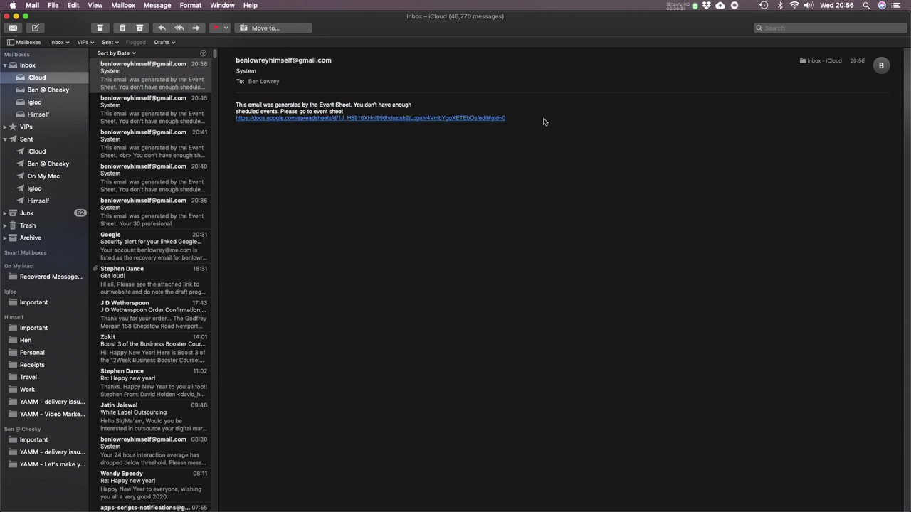
{"action": "left_click_drag", "start_coordinate": [528, 118], "coordinate": [234, 105]}
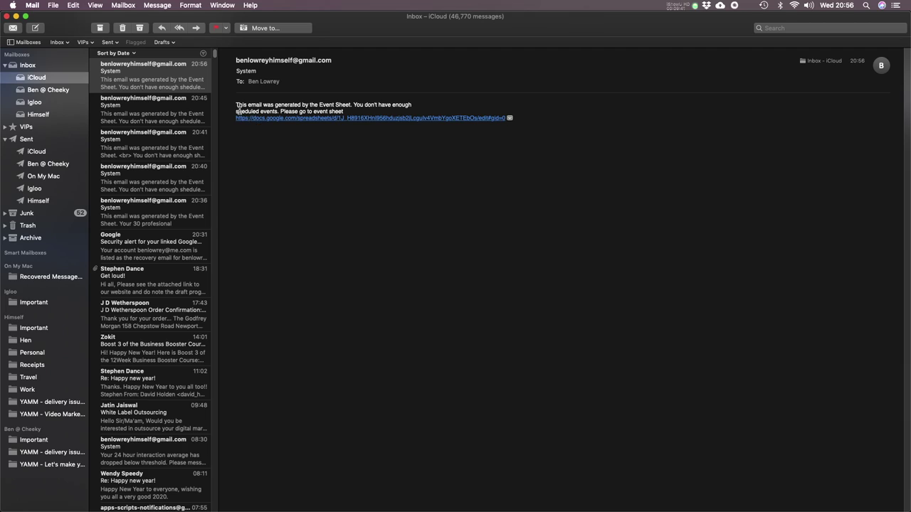
{"action": "left_click_drag", "start_coordinate": [237, 103], "coordinate": [454, 153]}
{"action": "left_click", "coordinate": [498, 145]}
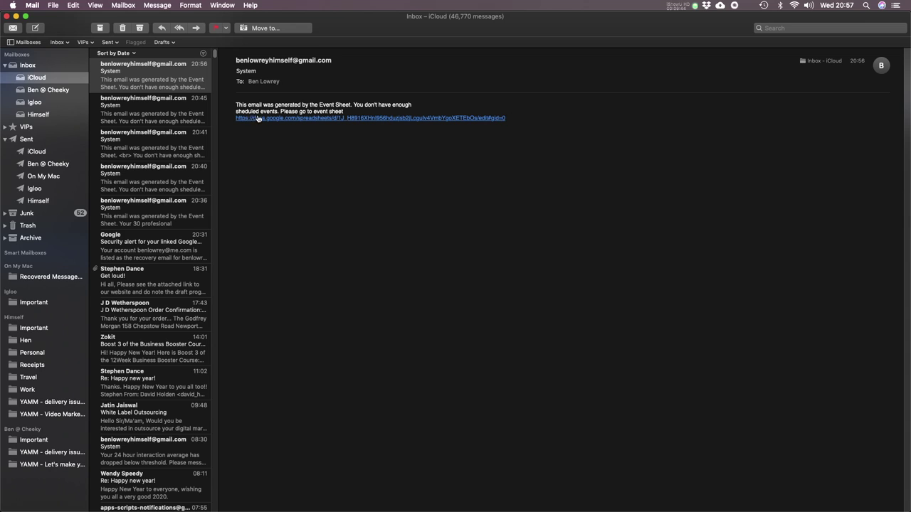